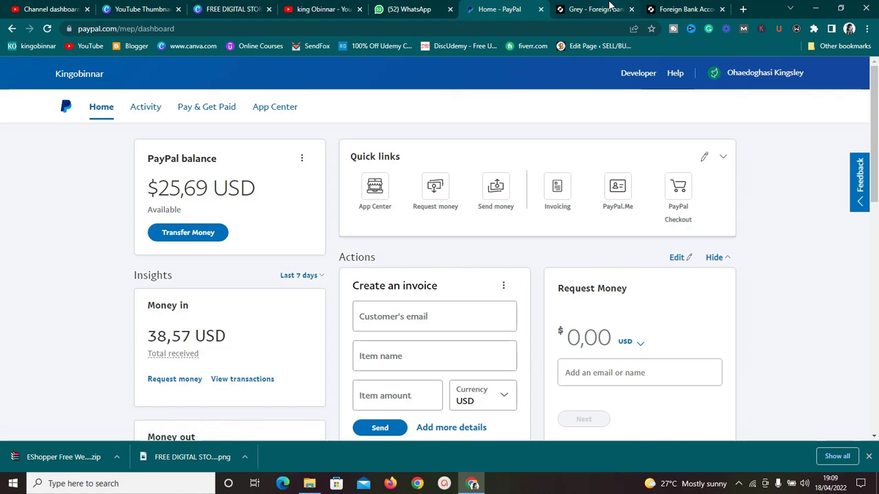
Step: Switch from the PayPal dashboard to the grey.co foreign-accounts landing page
left_click(609, 6)
left_click(663, 7)
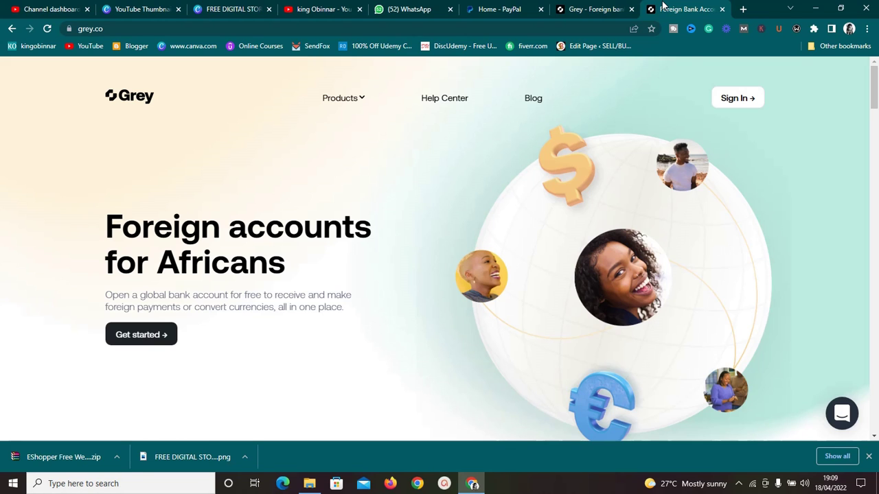
Step: Scroll Grey's dashboard to the Balances cards showing €0.00, £0.00 and $0.99
left_click(596, 9)
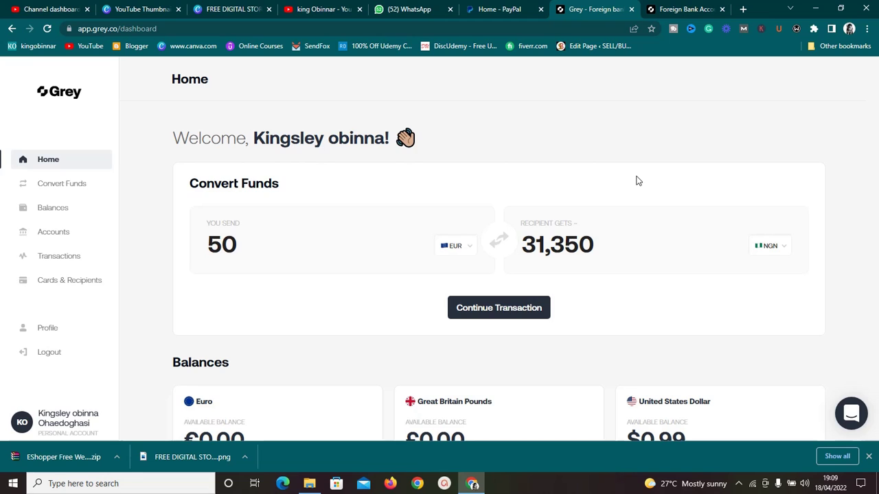
scroll(635, 181, "down", 3)
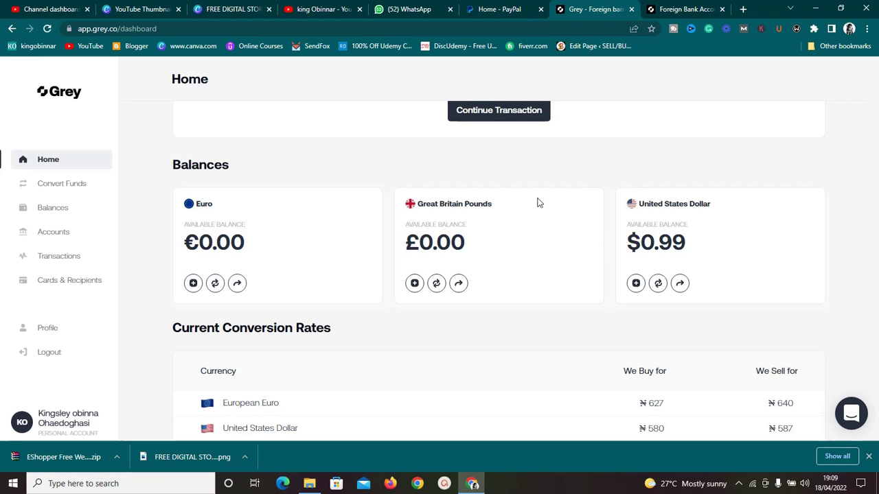
Step: Show the United States Dollar routing and account details on Grey's Accounts page, then return to PayPal
left_click(51, 238)
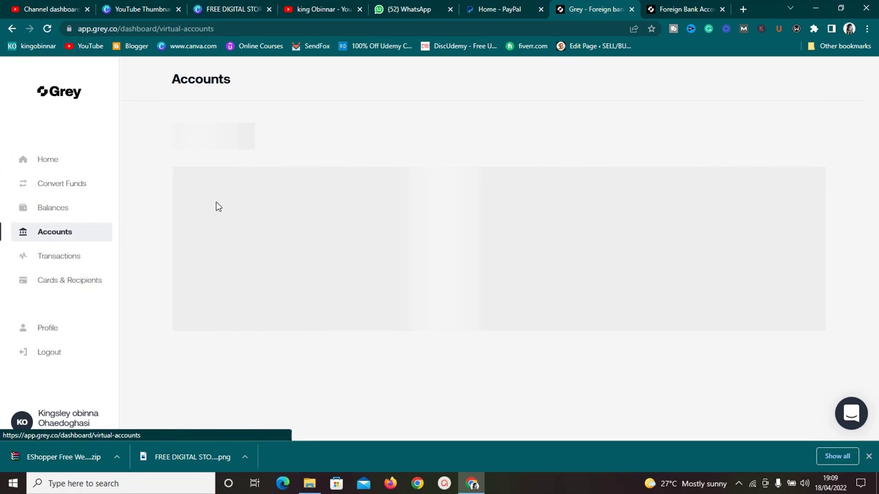
left_click(382, 144)
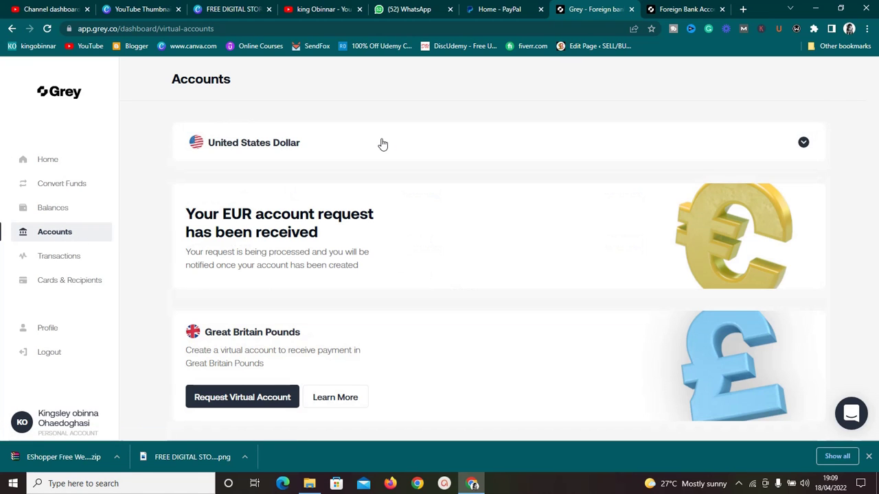
left_click(403, 150)
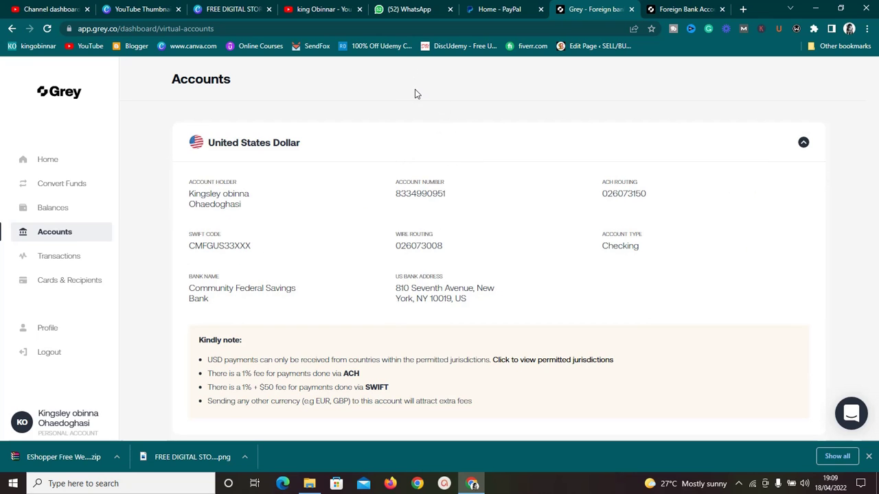
scroll(416, 93, "down", 5)
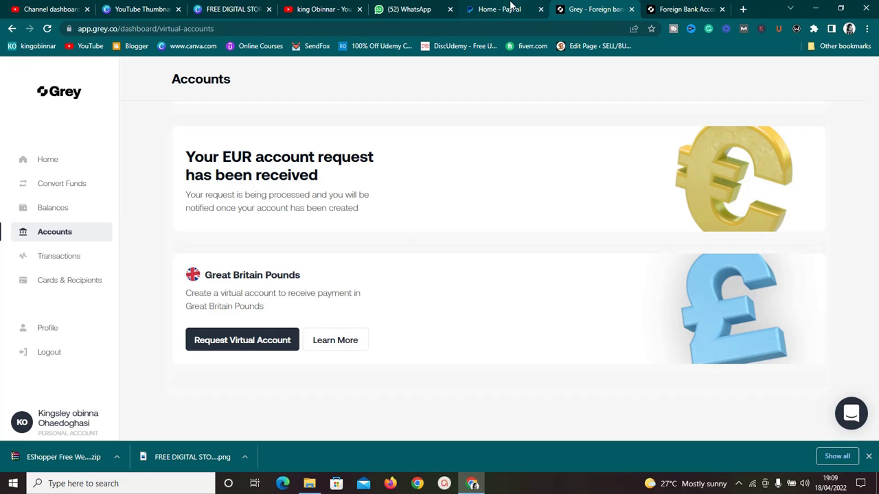
left_click(509, 7)
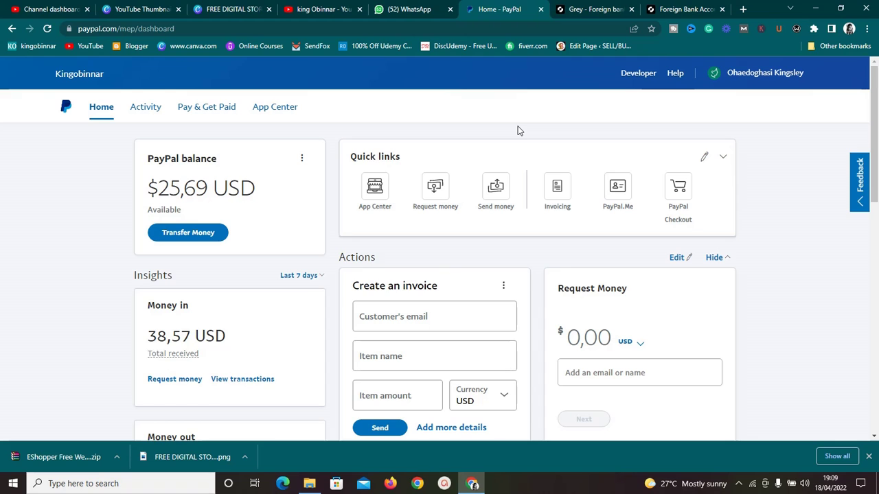
left_click(607, 9)
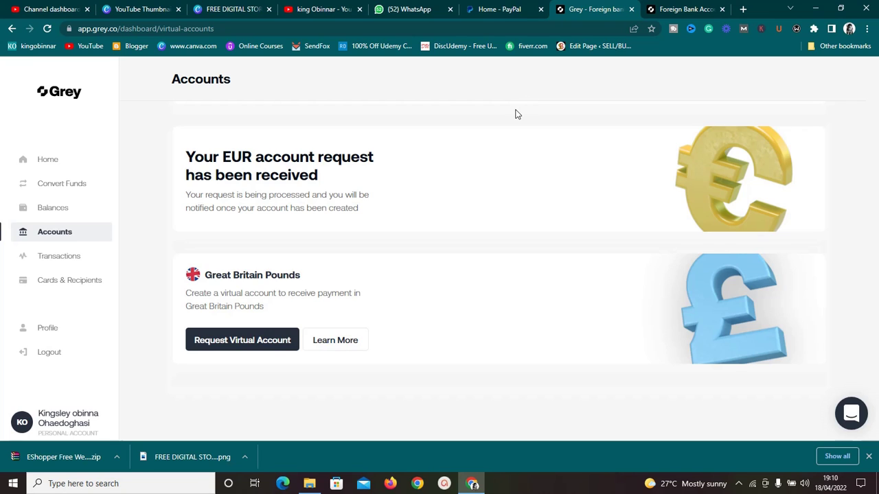
left_click(55, 160)
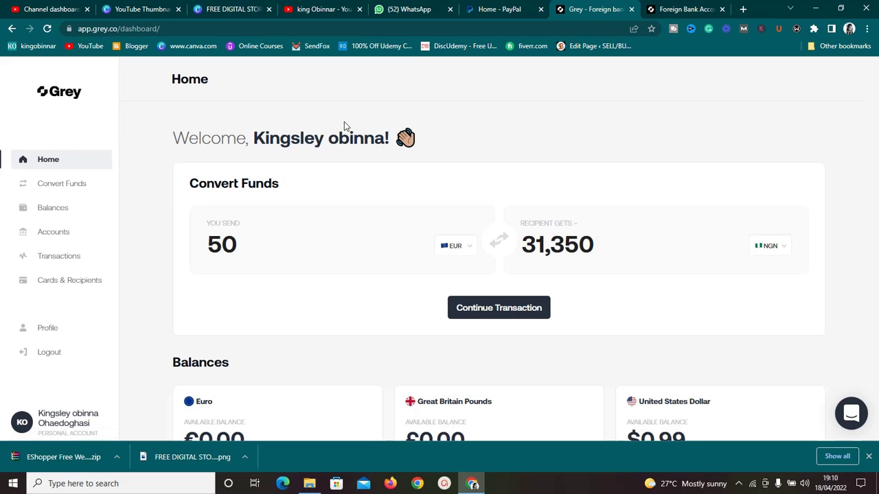
scroll(344, 121, "down", 2)
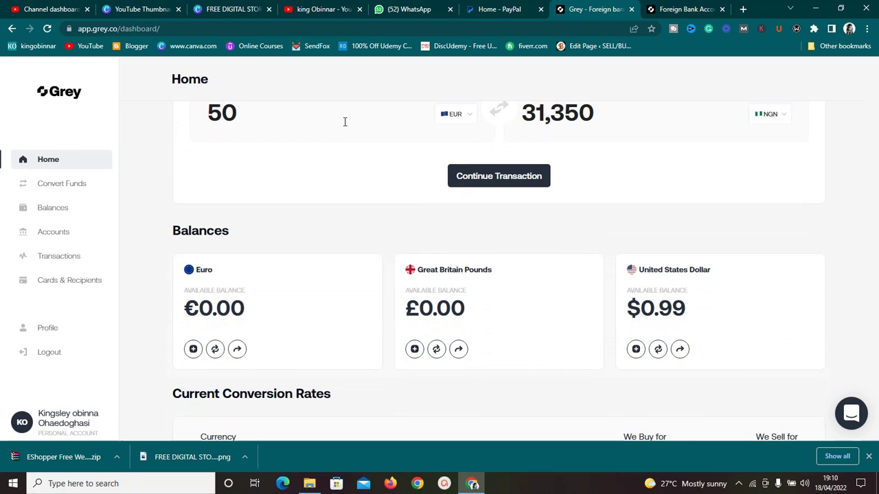
scroll(344, 123, "down", 3)
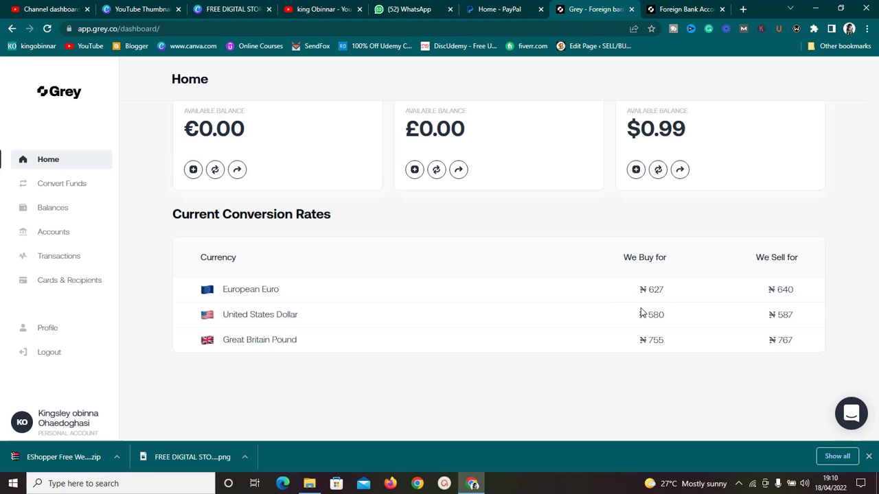
scroll(567, 226, "up", 5)
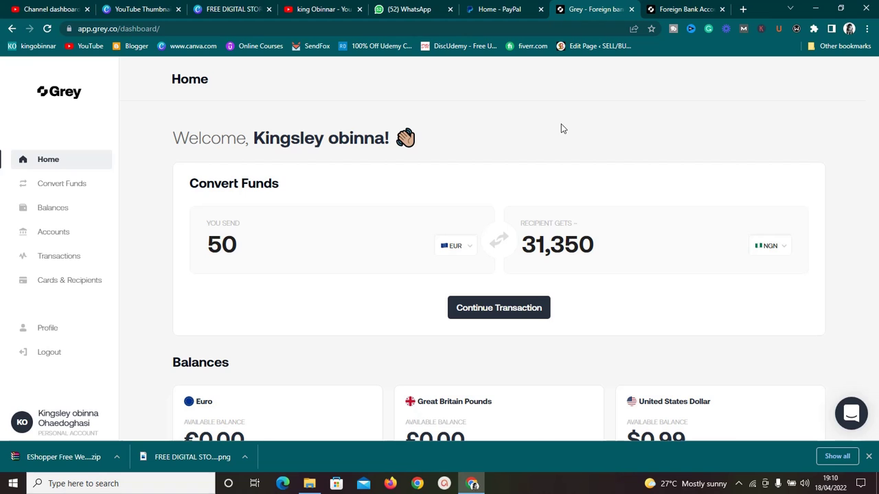
left_click(504, 7)
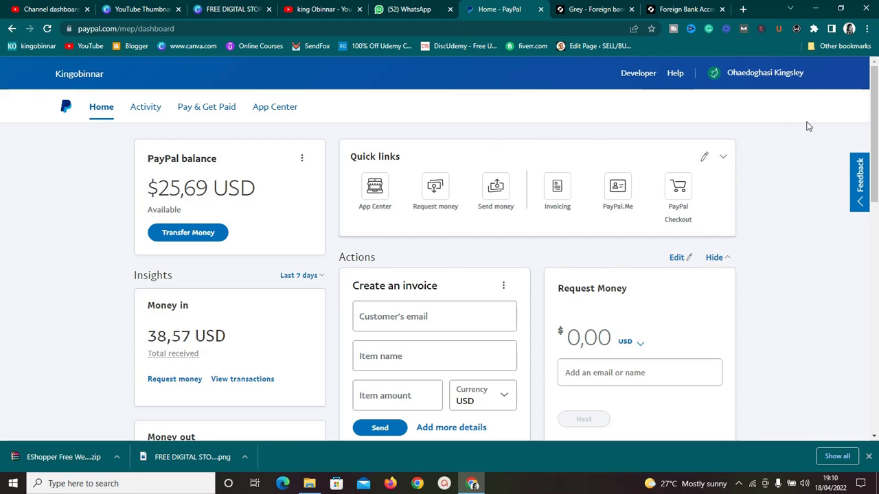
Step: Review PayPal's recent bank-transfer activity, then bring up Grey's home dashboard quoting 50 EUR as 31,350 NGN
left_click_drag(875, 109, 874, 83)
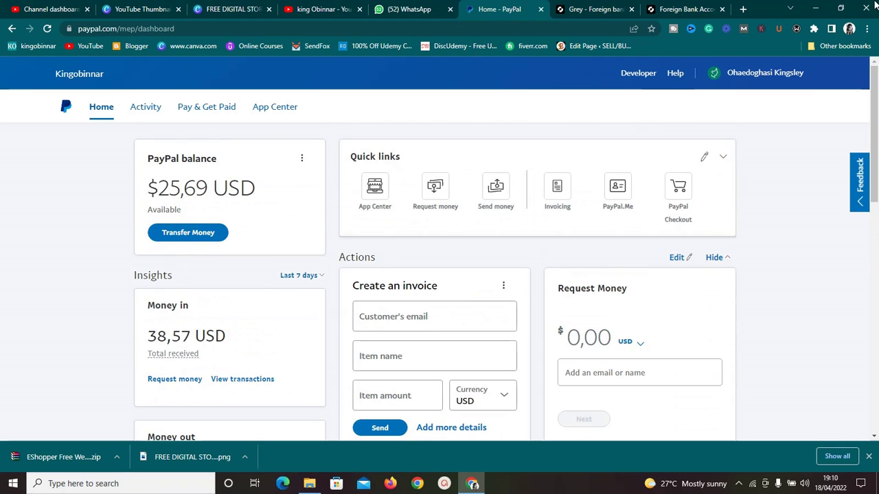
left_click(664, 7)
left_click(608, 7)
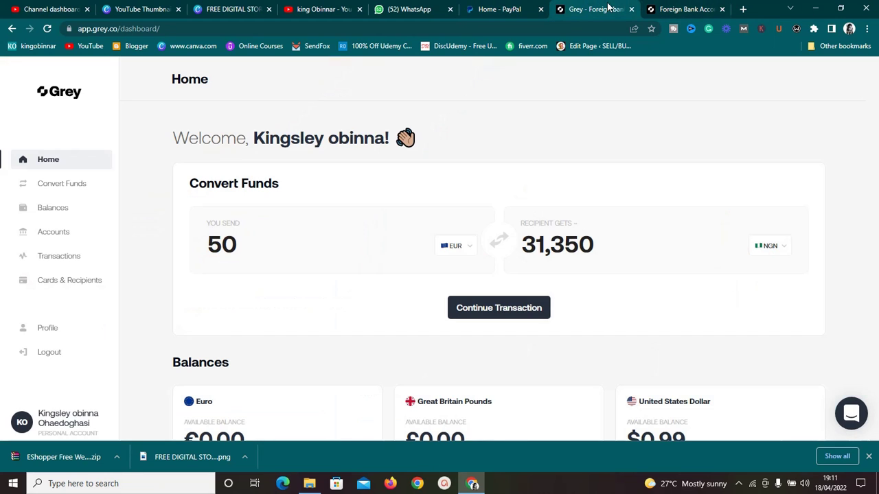
left_click(480, 9)
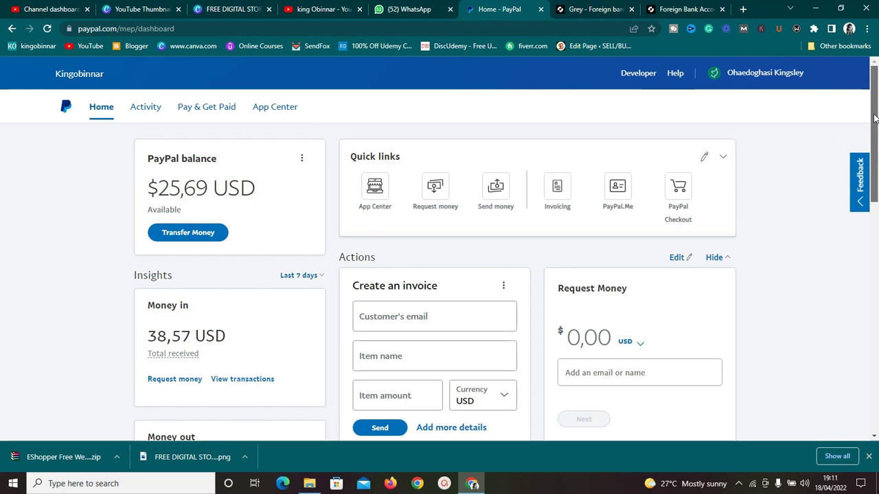
left_click_drag(874, 119, 874, 279)
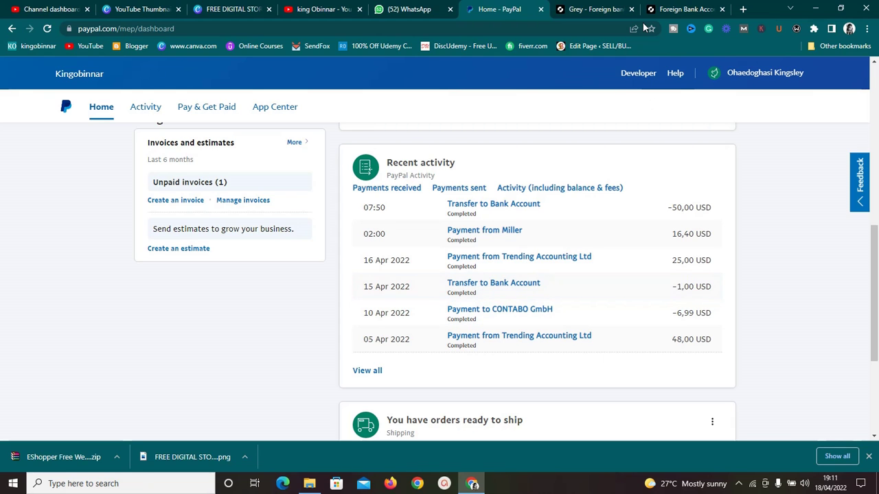
left_click(669, 7)
left_click(610, 8)
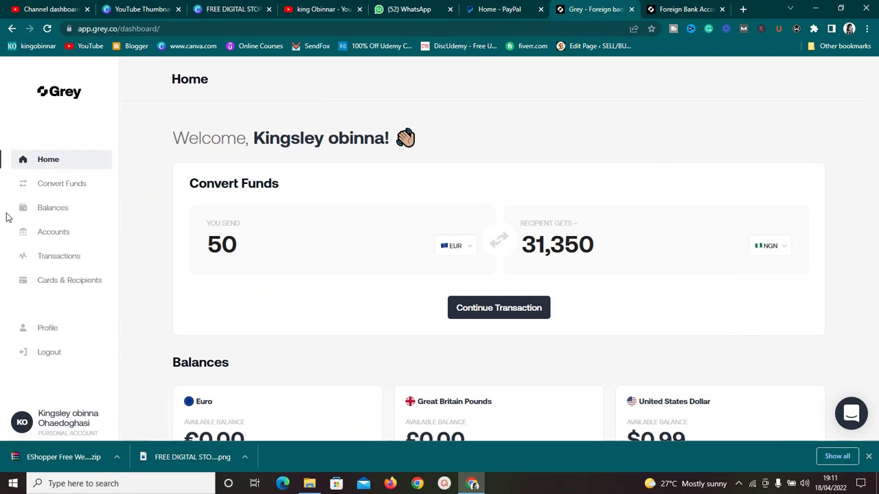
Step: Open Grey's USD balance and scroll through its account details and $1.00 deposit, then return to PayPal
left_click(49, 219)
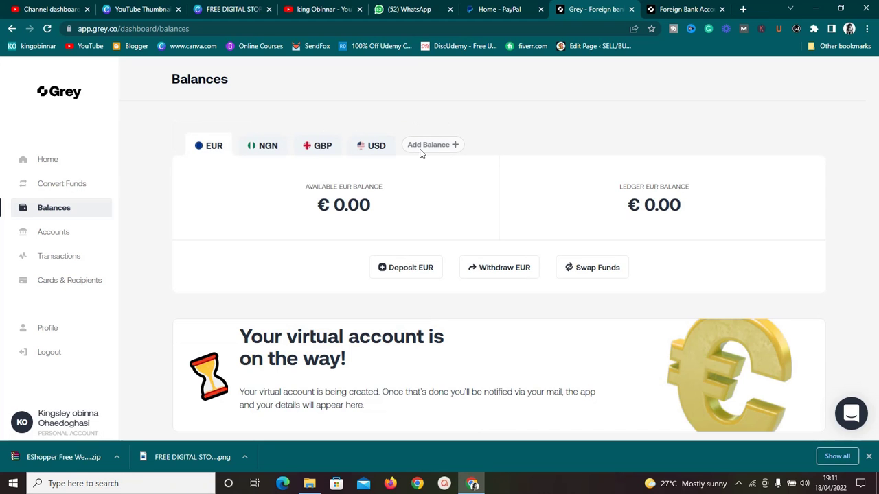
left_click(368, 147)
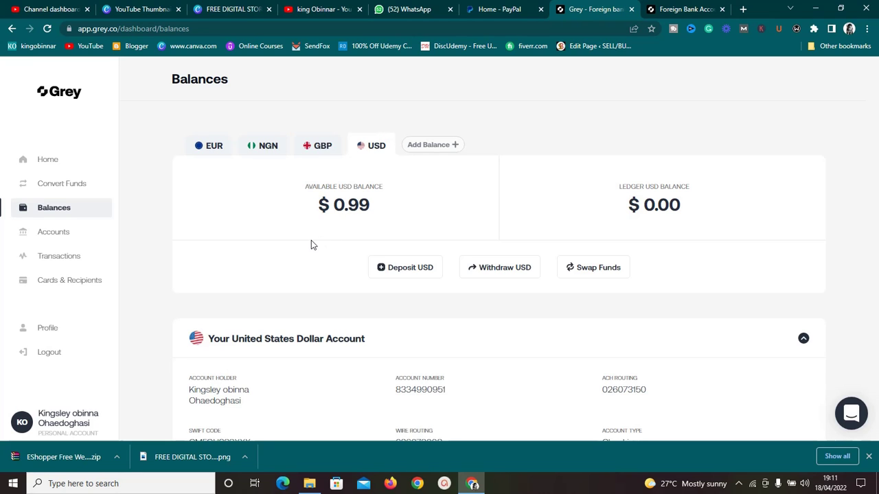
scroll(311, 245, "down", 5)
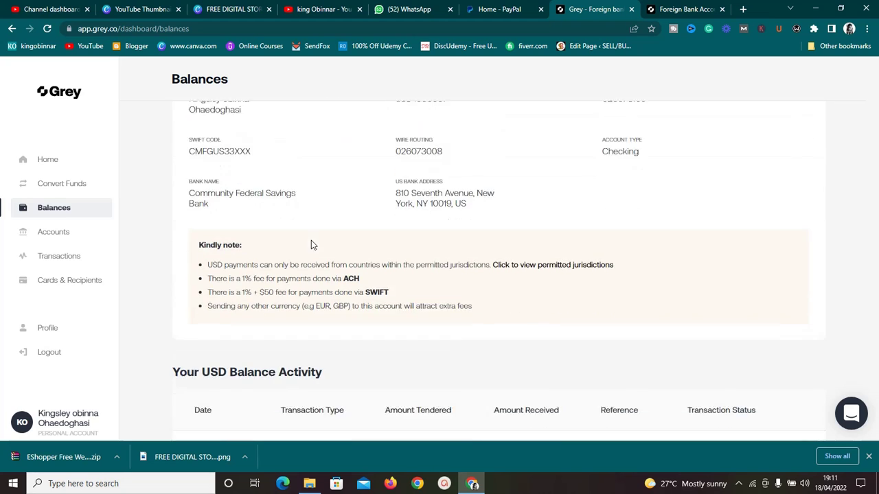
scroll(311, 245, "down", 3)
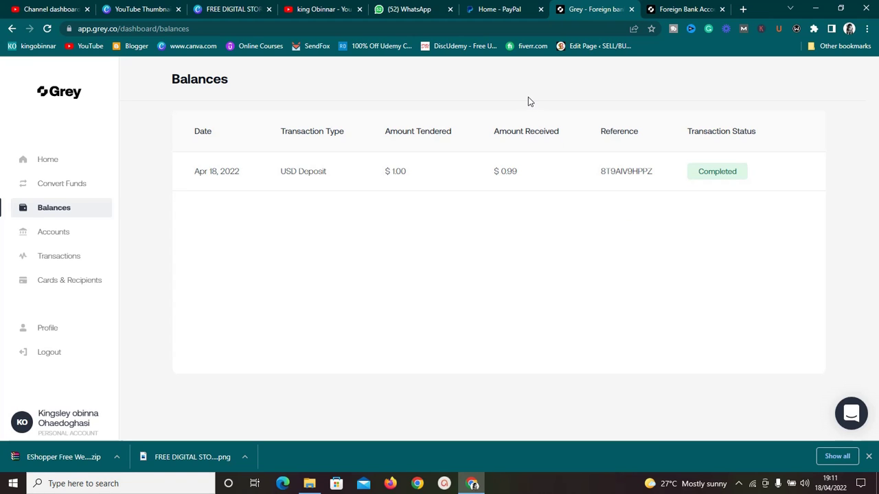
scroll(528, 97, "up", 6)
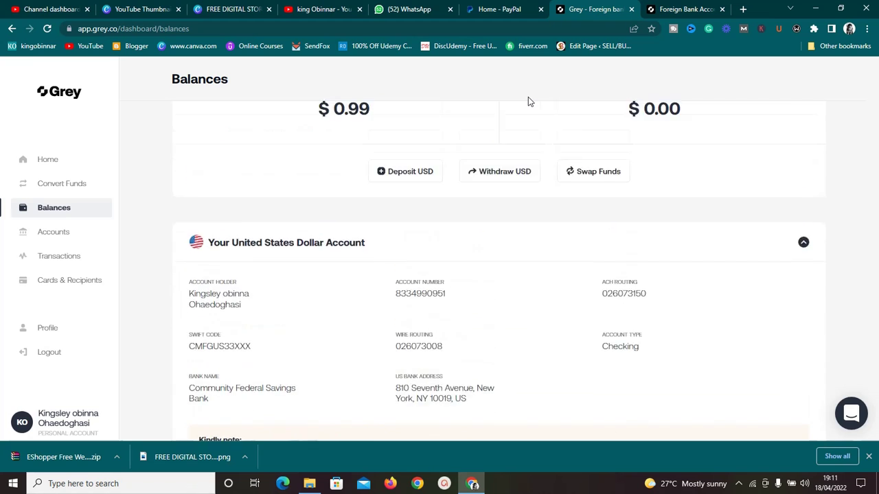
scroll(528, 101, "up", 2)
left_click(510, 7)
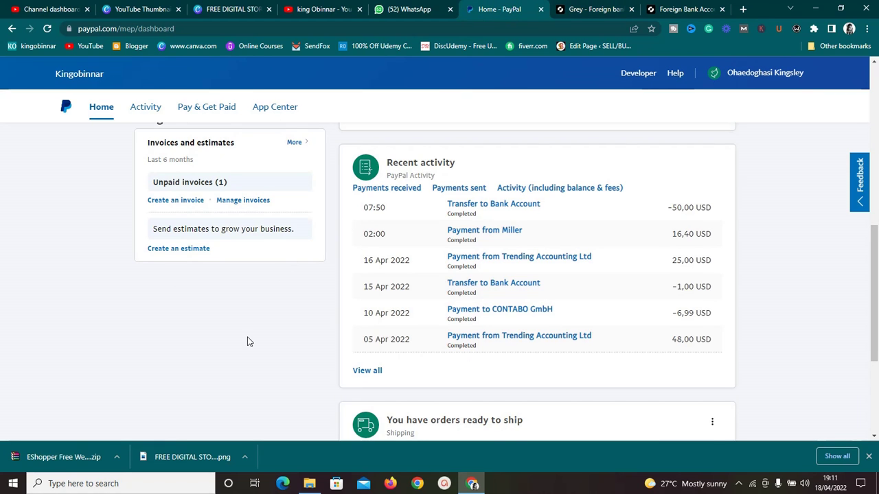
Step: Open PayPal's Banks & Cards page from Pay & Get Paid, then switch to Grey's USD balances
scroll(250, 341, "up", 6)
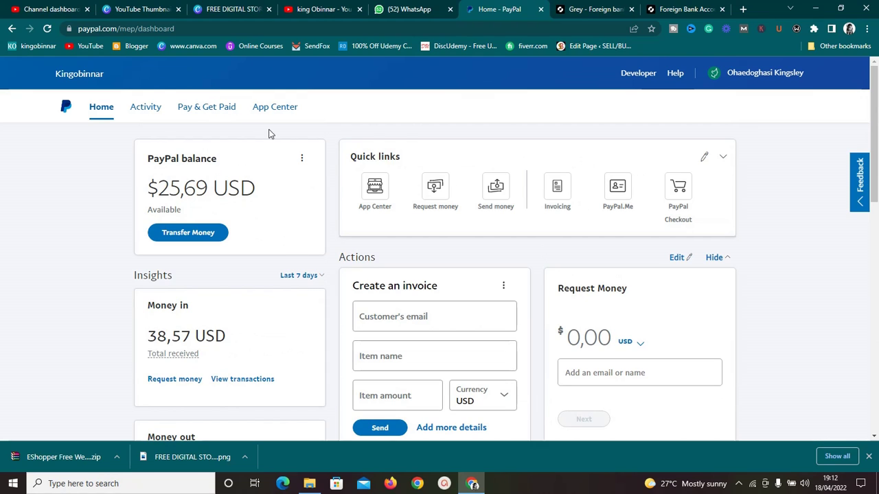
left_click(224, 110)
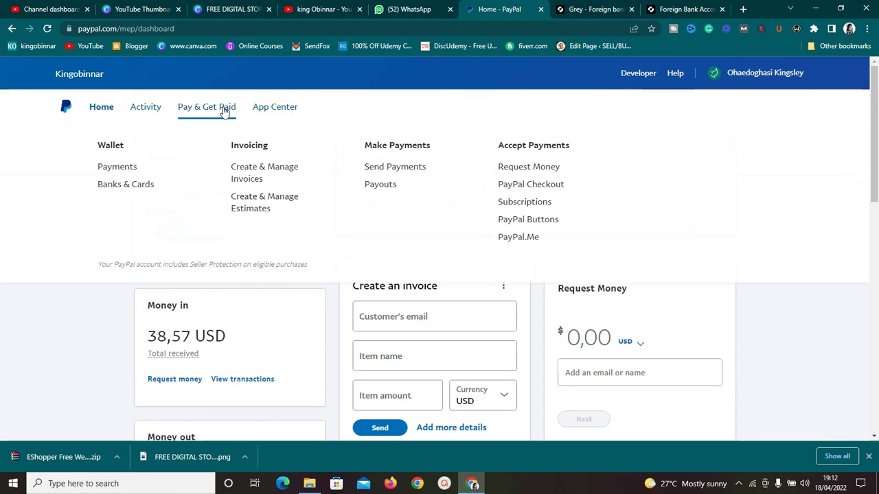
left_click(126, 184)
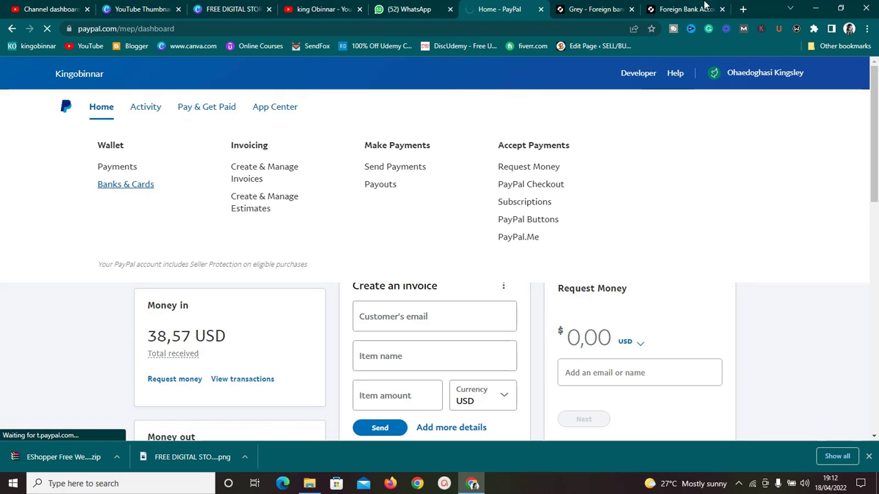
left_click(664, 8)
Step: Switch to Grey's balances dashboard and scroll through it
left_click(594, 9)
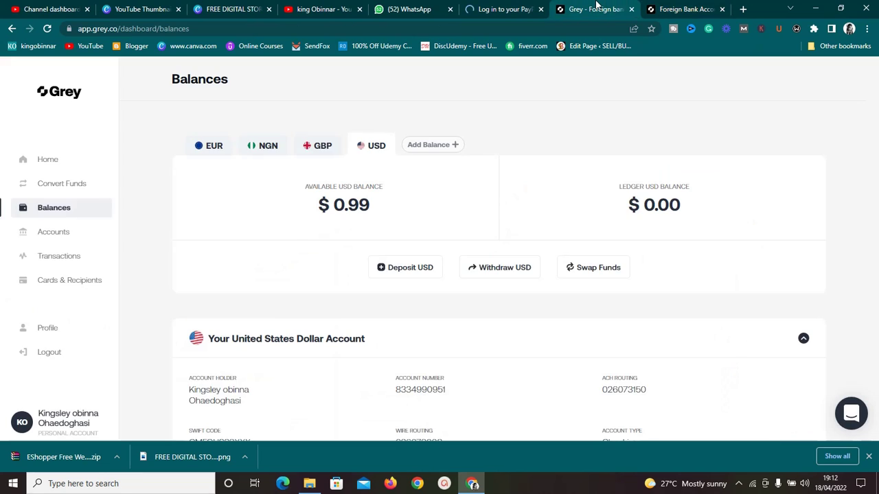
left_click(688, 8)
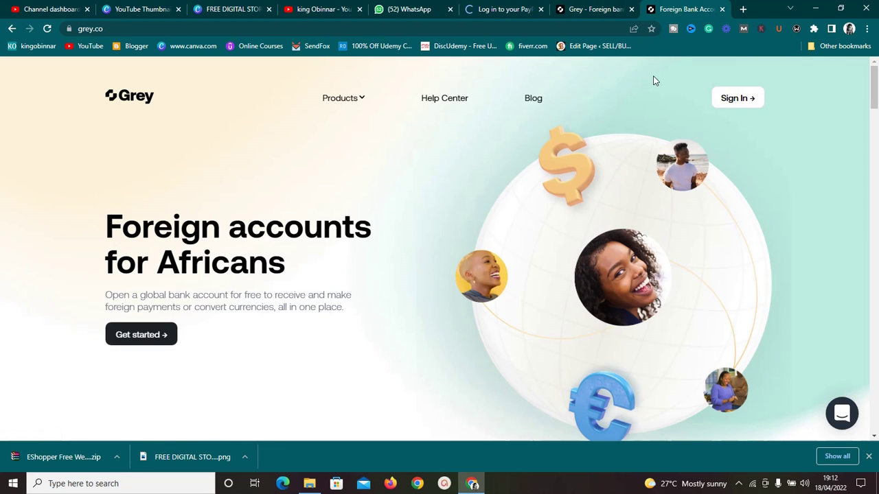
left_click(596, 9)
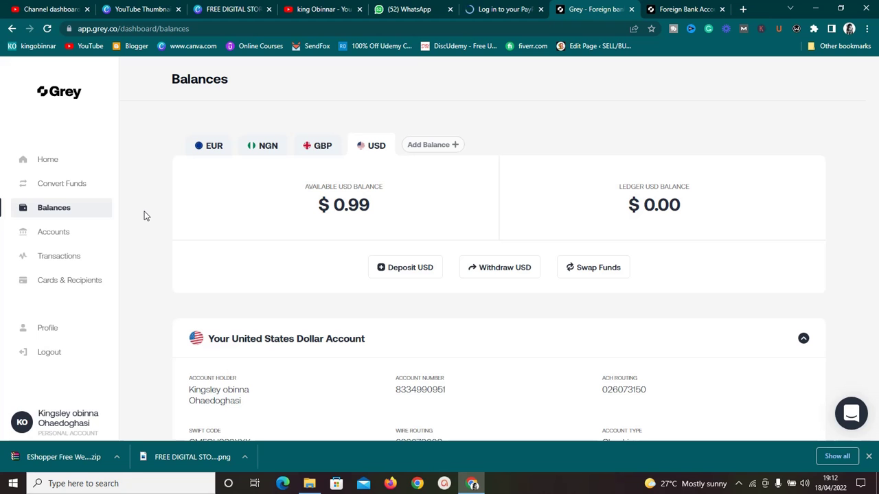
scroll(144, 215, "down", 1)
scroll(144, 216, "down", 8)
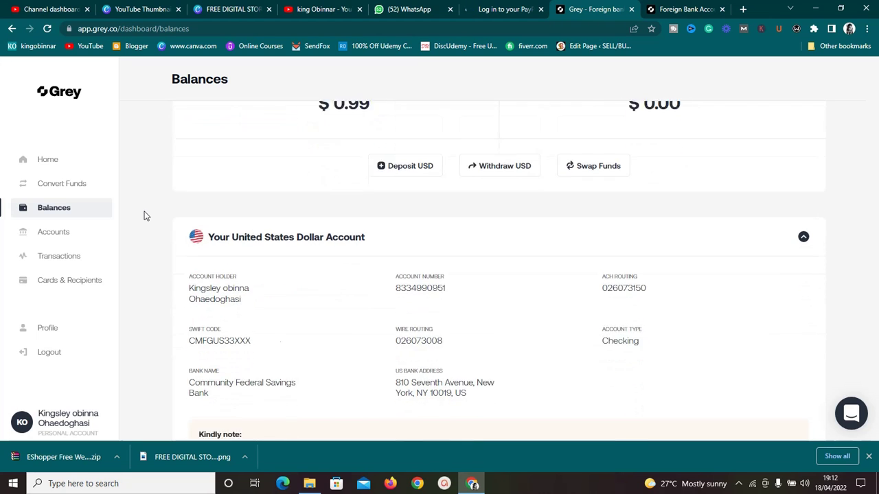
scroll(144, 216, "up", 8)
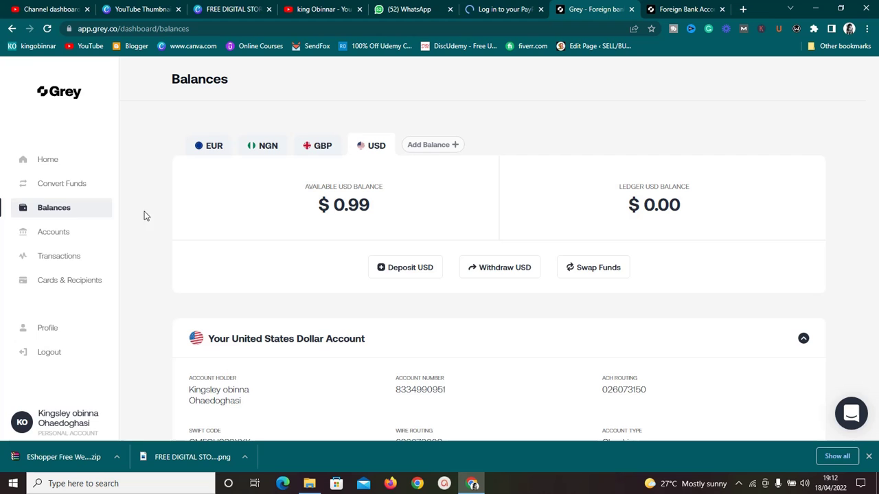
Step: Open Grey's Accounts page and toggle the United States Dollar card's details
left_click(49, 238)
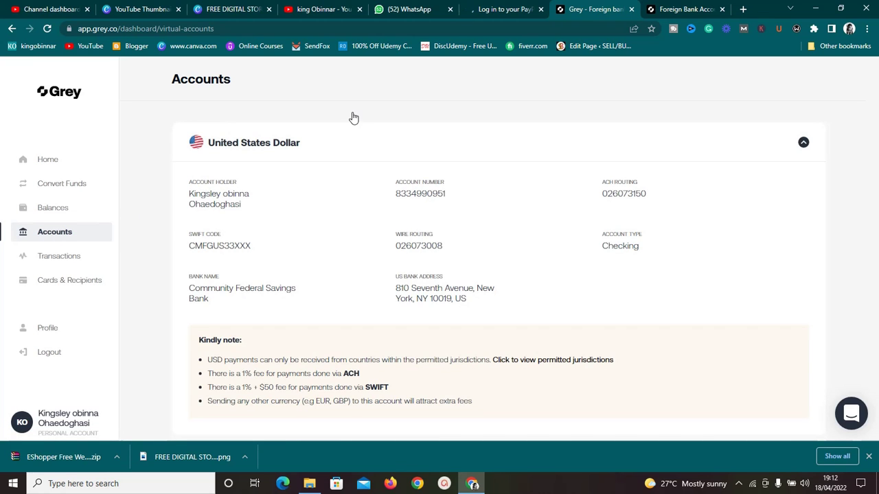
left_click(364, 149)
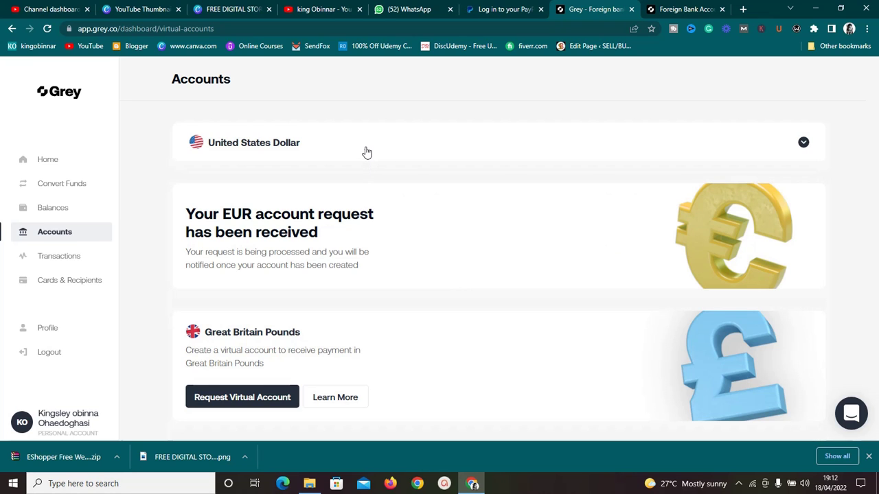
left_click(367, 153)
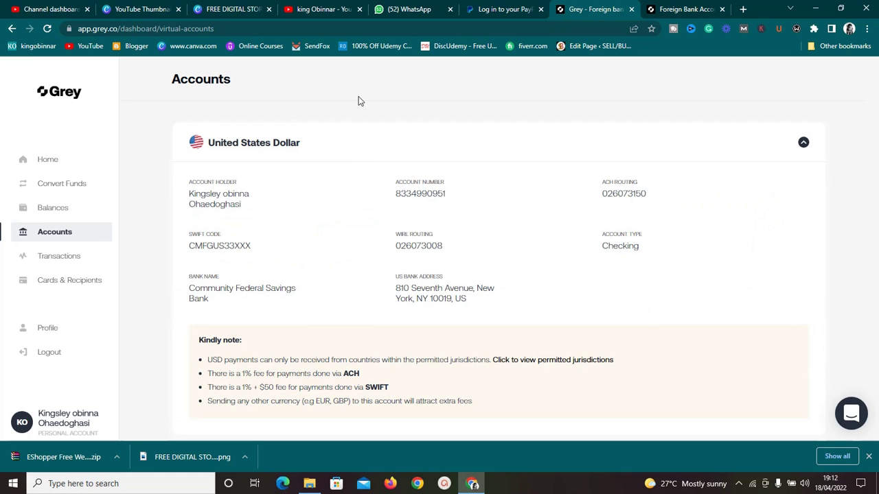
left_click(346, 156)
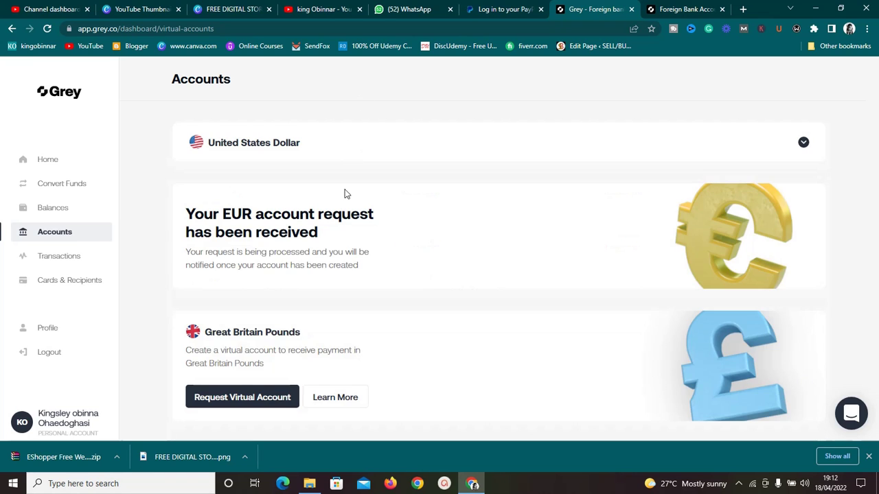
Step: Start a Great Britain Pounds account request, abandon it, and return to the Accounts page
left_click(263, 401)
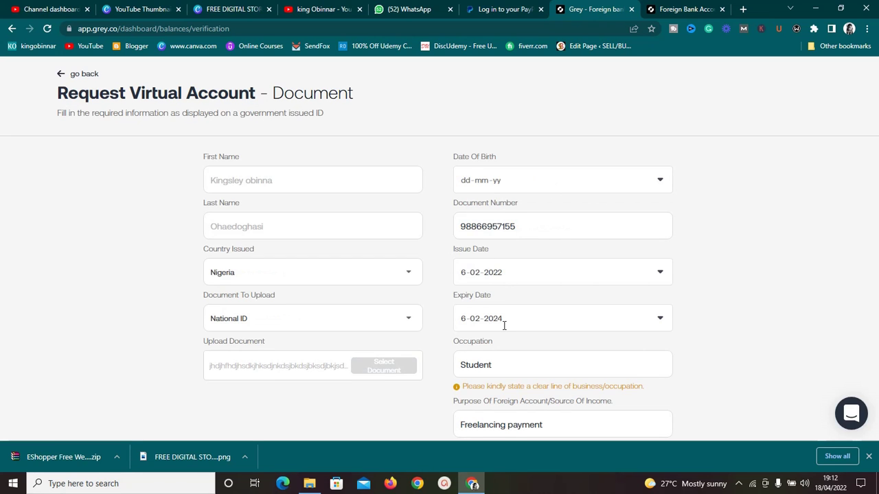
left_click(75, 80)
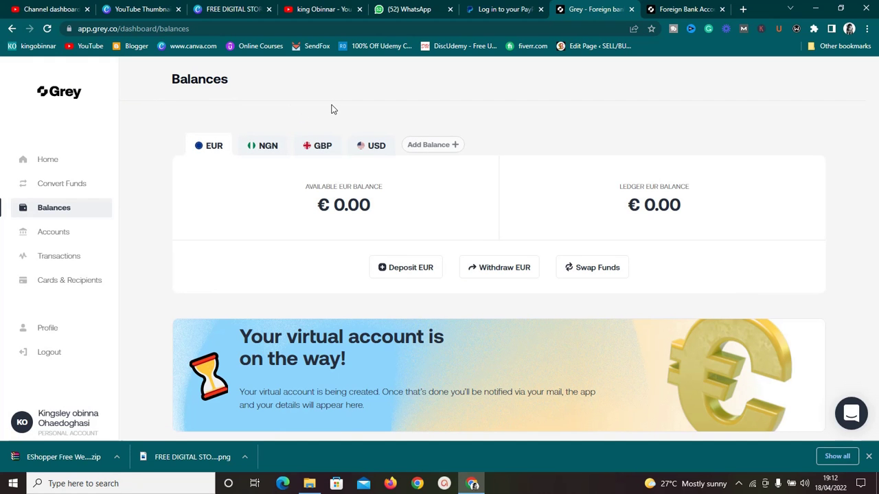
scroll(333, 109, "down", 2)
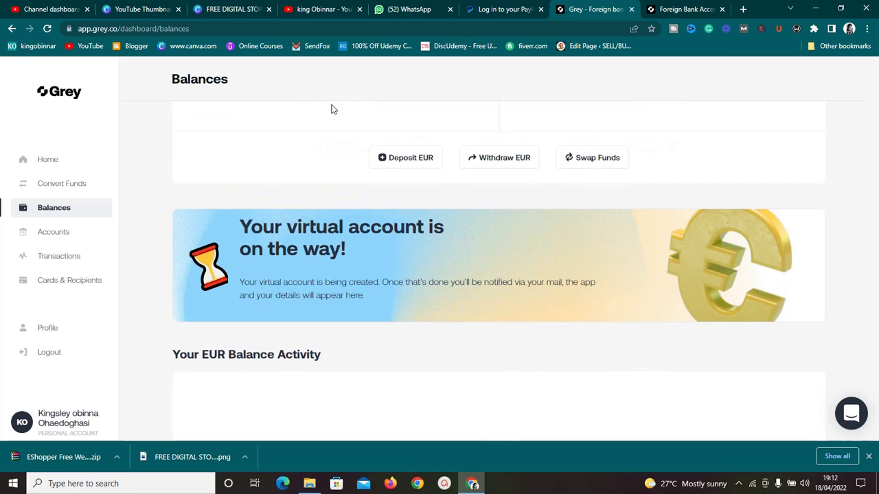
scroll(332, 109, "up", 2)
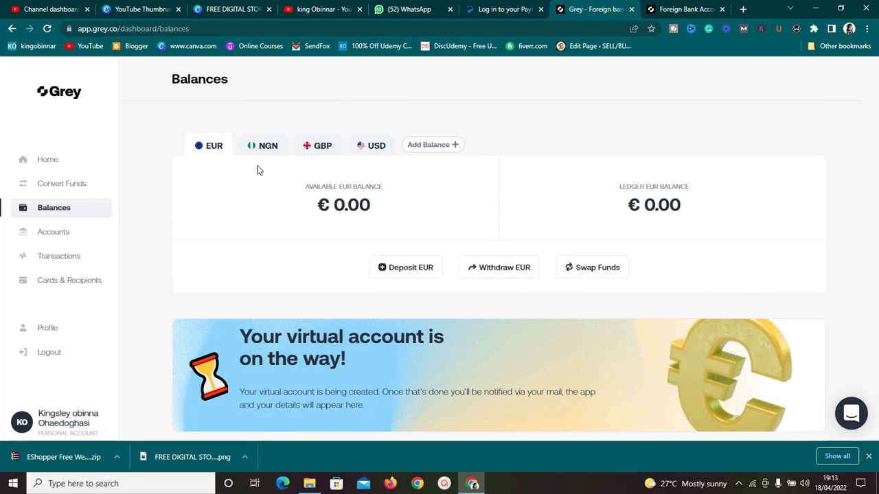
left_click(63, 232)
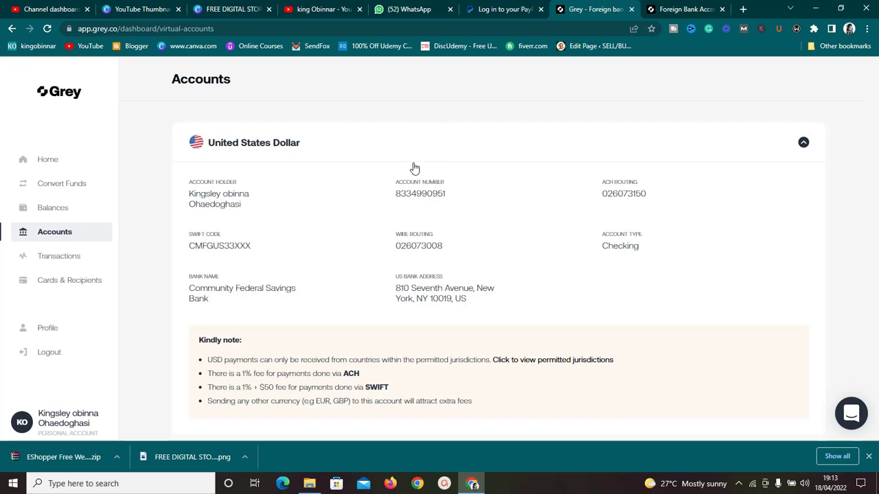
Step: Log in to PayPal and scroll the Money page to the two linked Community Federal Savings Bank accounts
left_click(506, 8)
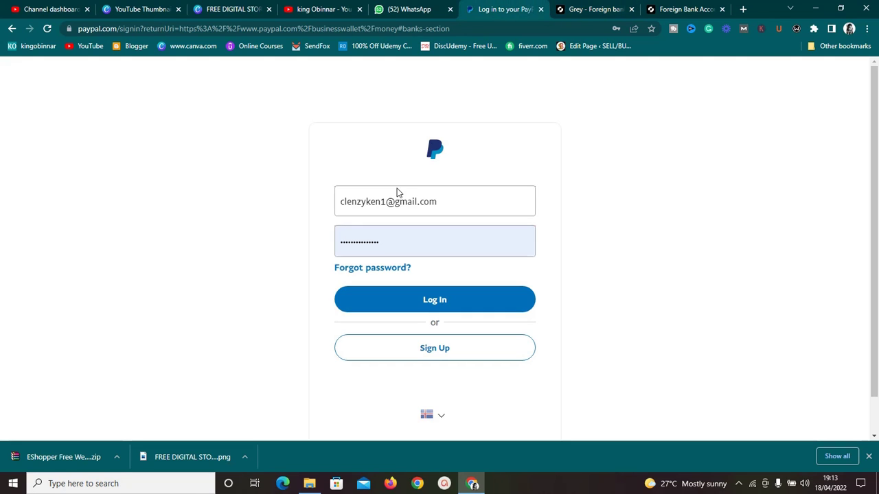
left_click(432, 303)
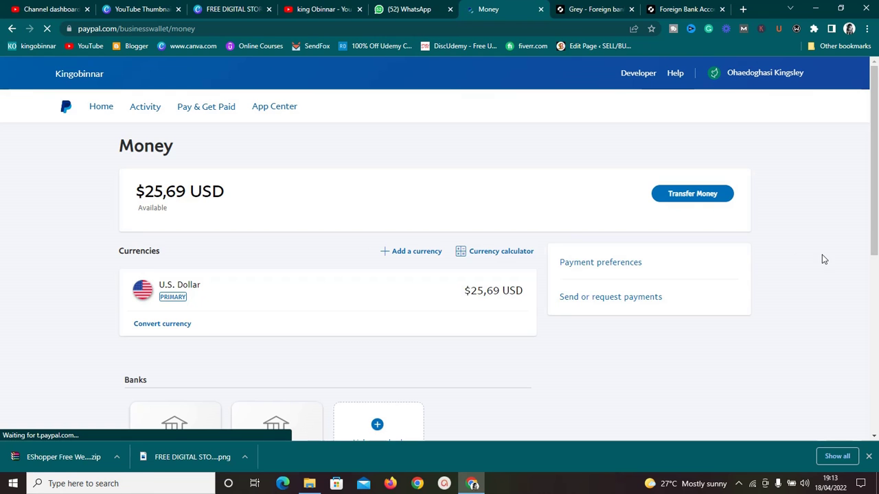
left_click_drag(874, 215, 872, 309)
scroll(865, 292, "up", 3)
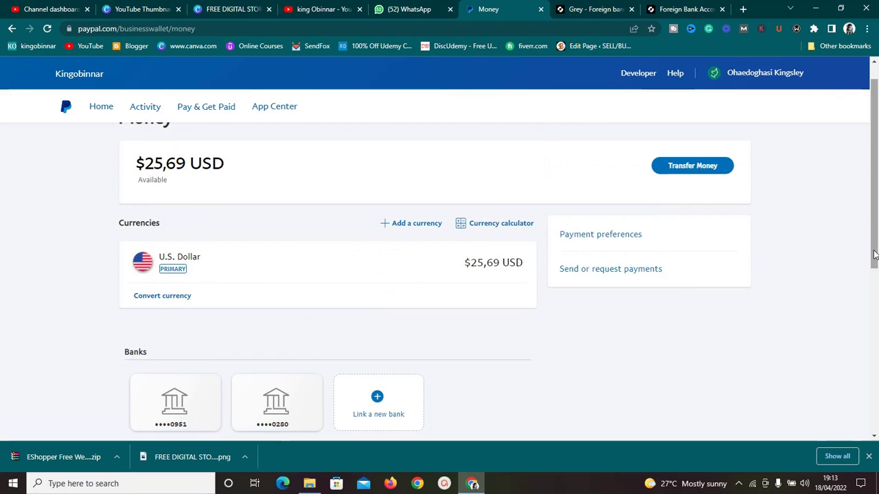
left_click_drag(875, 255, 874, 304)
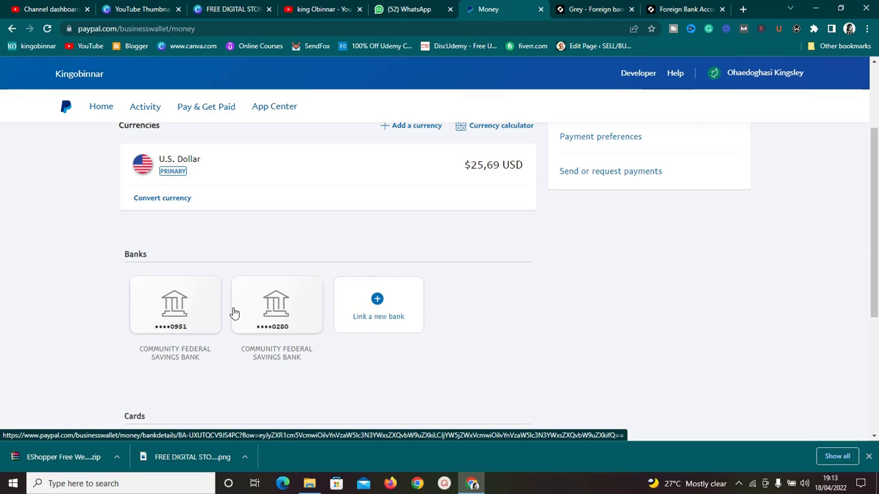
Step: Open PayPal's 'Link a U.S. bank account' form, then bring up Grey's USD account details
left_click(382, 318)
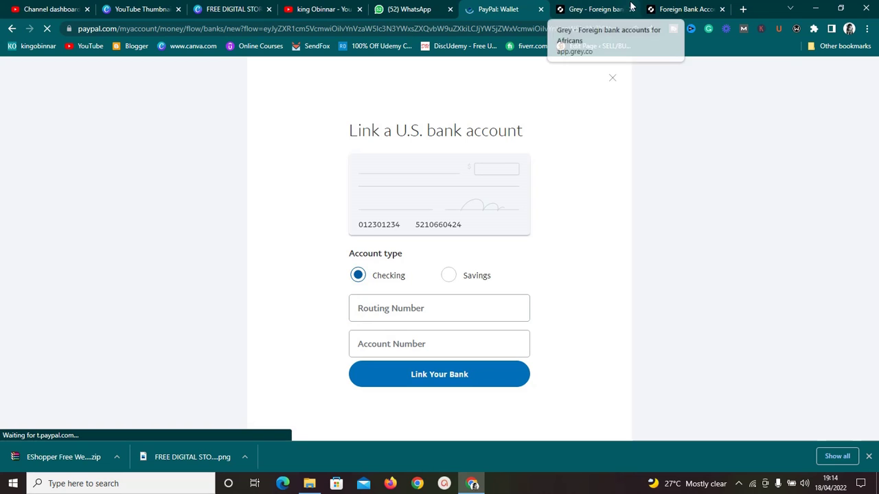
left_click(658, 7)
left_click(614, 7)
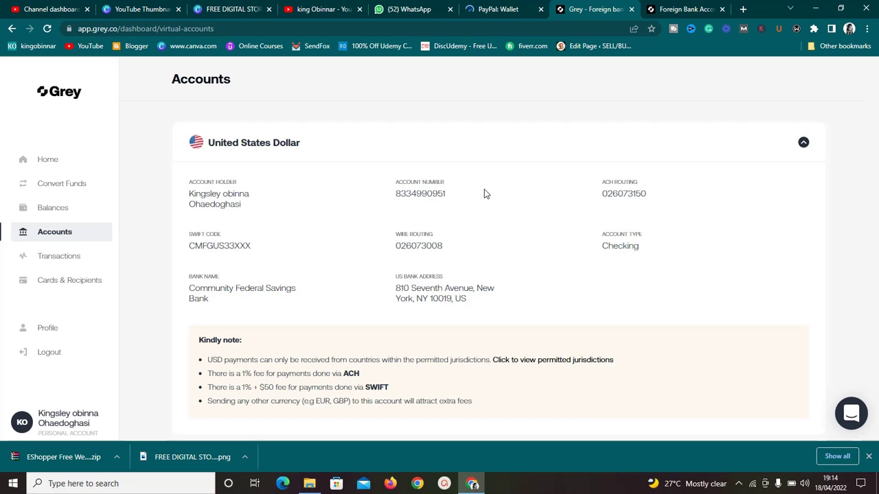
left_click(508, 8)
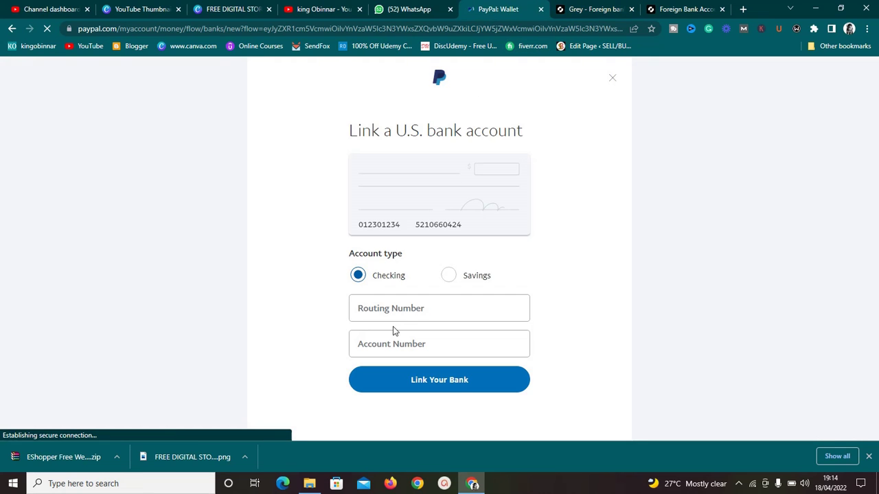
left_click(663, 5)
left_click(594, 14)
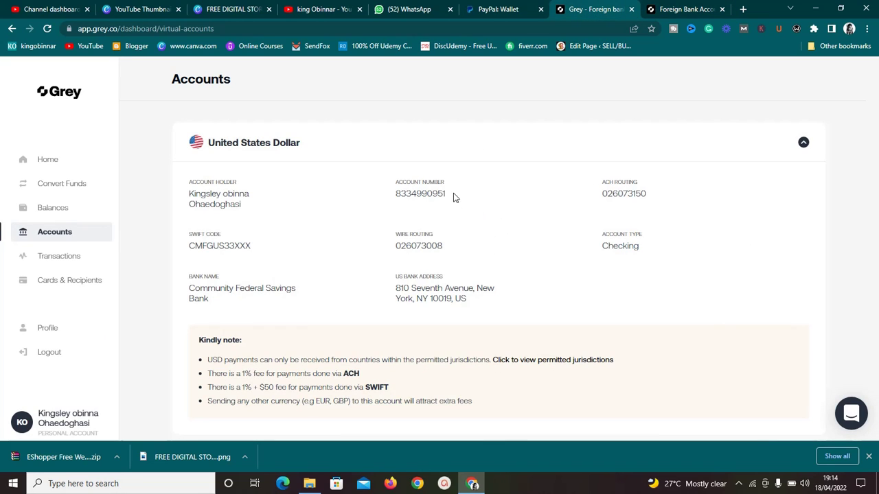
Step: Copy Grey's USD account number and paste it into PayPal's Account Number field
left_click_drag(451, 190, 405, 189)
left_click(512, 9)
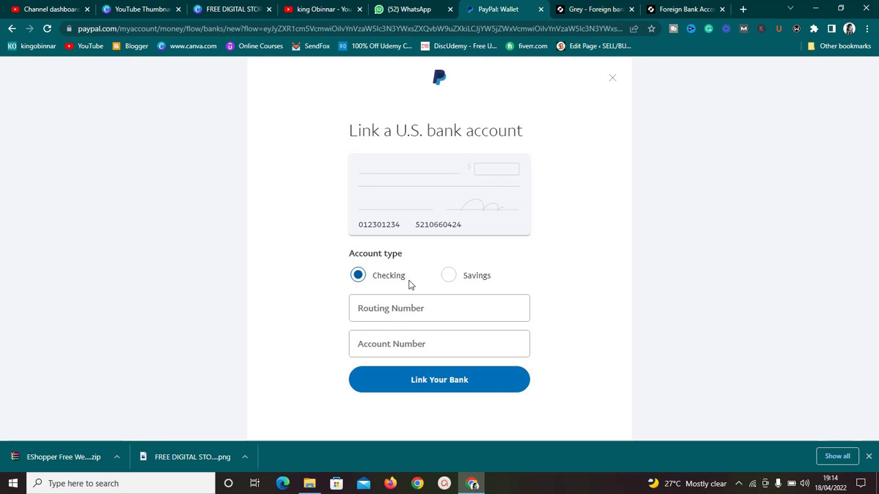
left_click(390, 343)
key("ctrl+v")
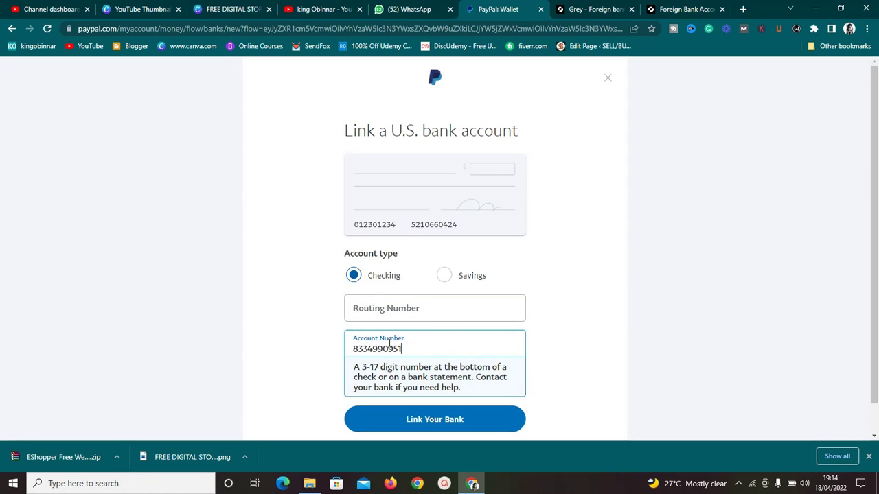
left_click(374, 309)
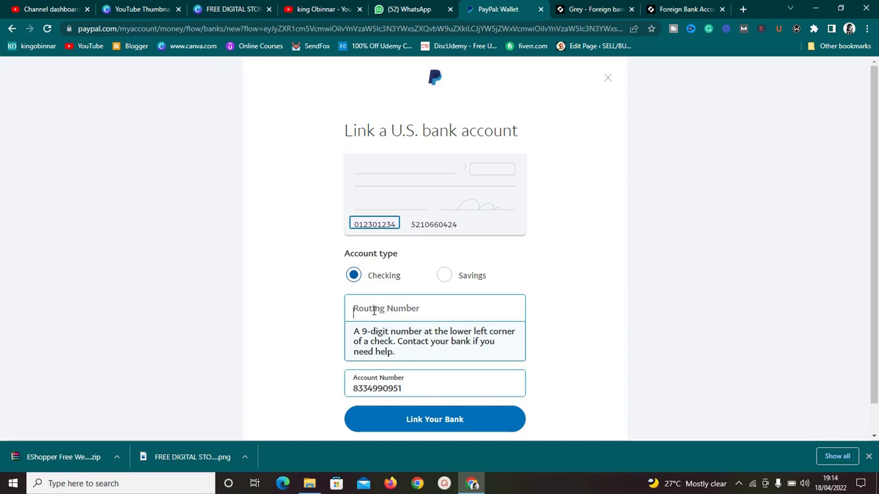
Step: Copy Grey's ACH routing number 026073150 and return to PayPal's Routing Number field
left_click(587, 9)
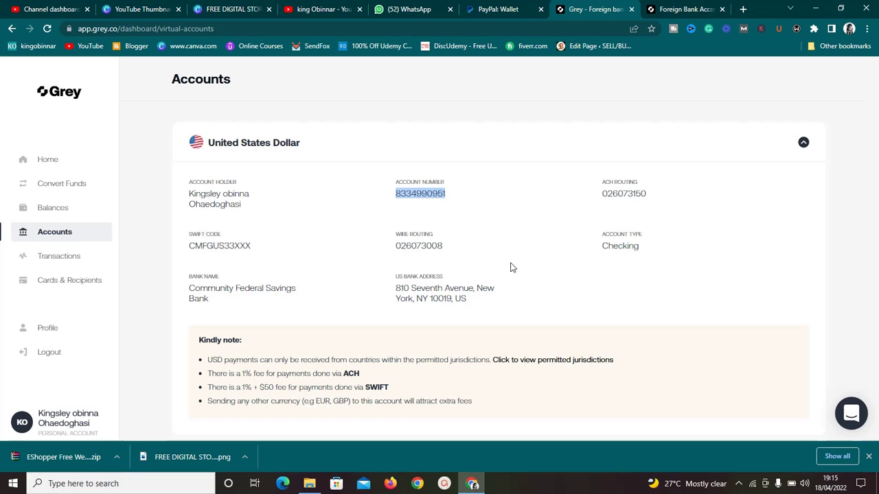
left_click_drag(658, 198, 607, 195)
left_click(608, 197)
left_click(649, 196)
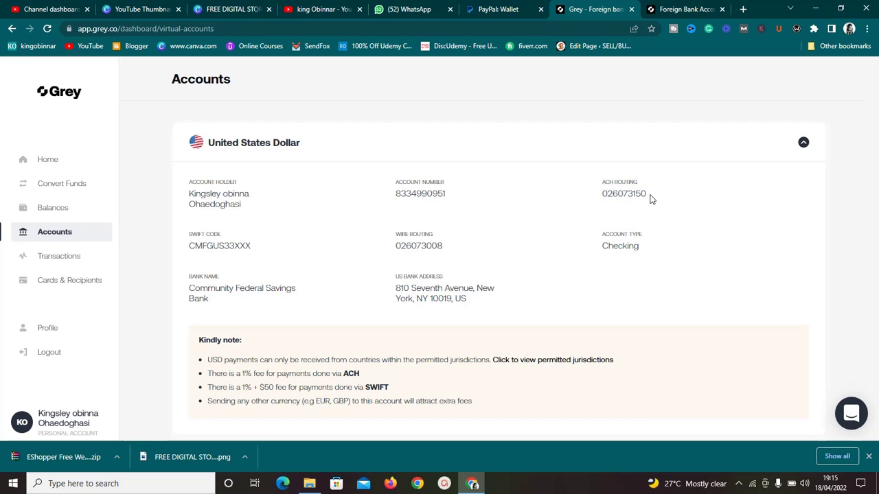
double_click(651, 197)
key("ctrl+c")
left_click(494, 9)
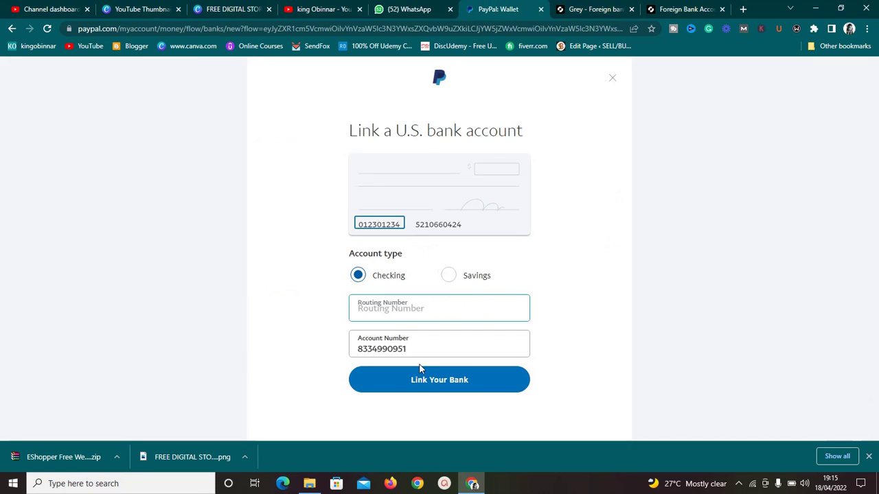
left_click(404, 314)
Step: Paste routing number 026073150 into PayPal's Routing Number field, then go to the YouTube videos tab
key("ctrl+v")
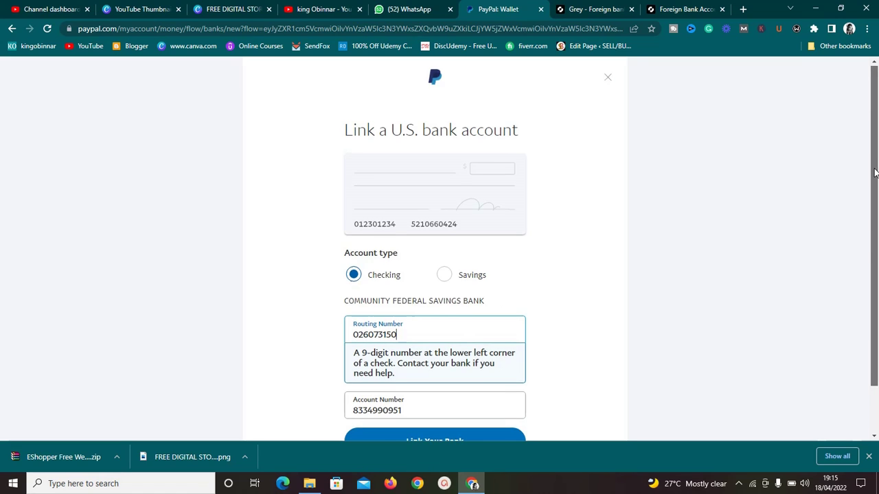
left_click_drag(874, 166, 874, 212)
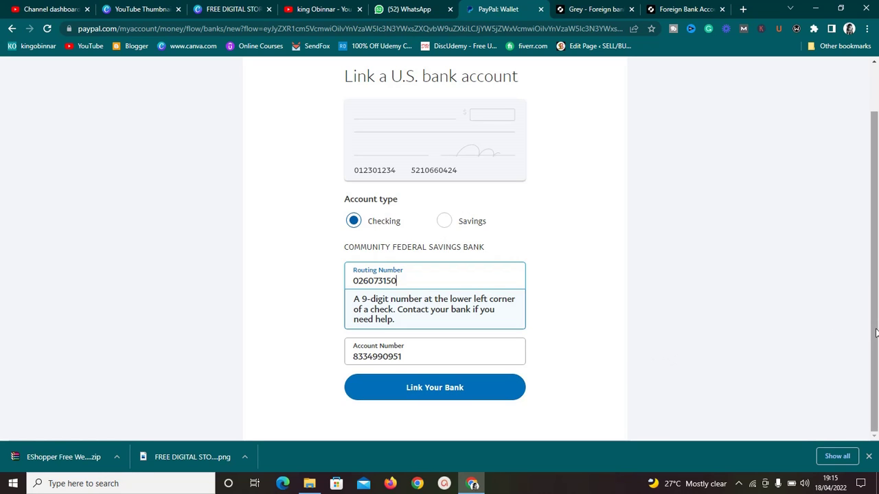
scroll(875, 333, "up", 1)
scroll(867, 358, "down", 1)
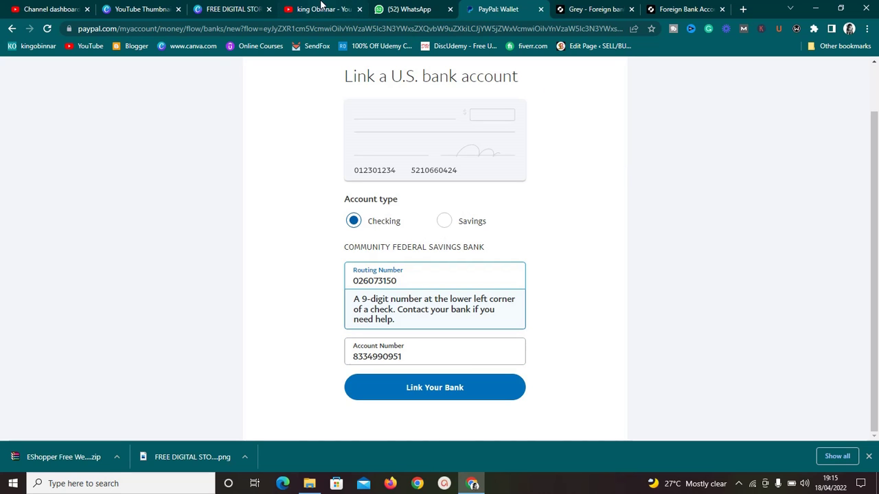
left_click(323, 6)
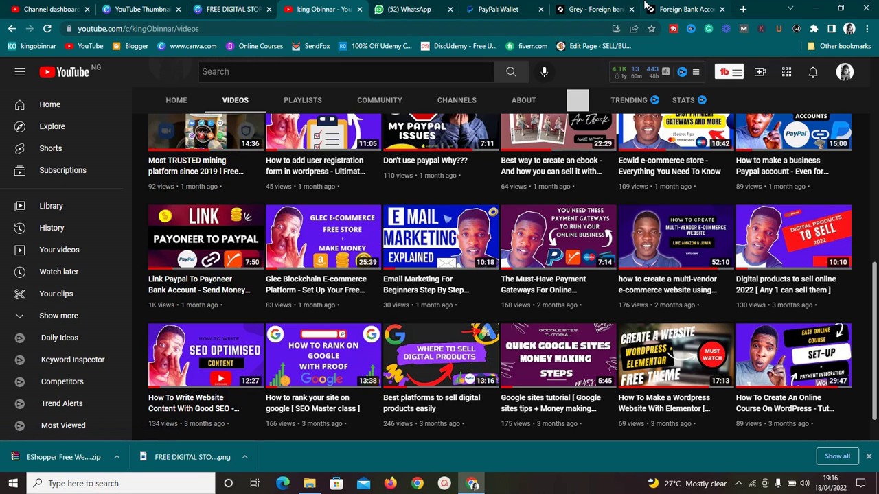
Step: On Grey's Accounts page, collapse the United States Dollar account details
left_click(670, 8)
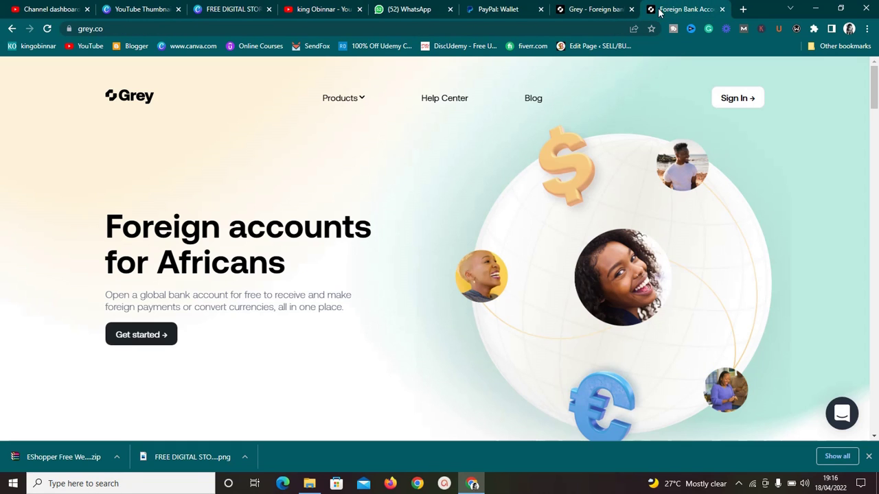
left_click(594, 10)
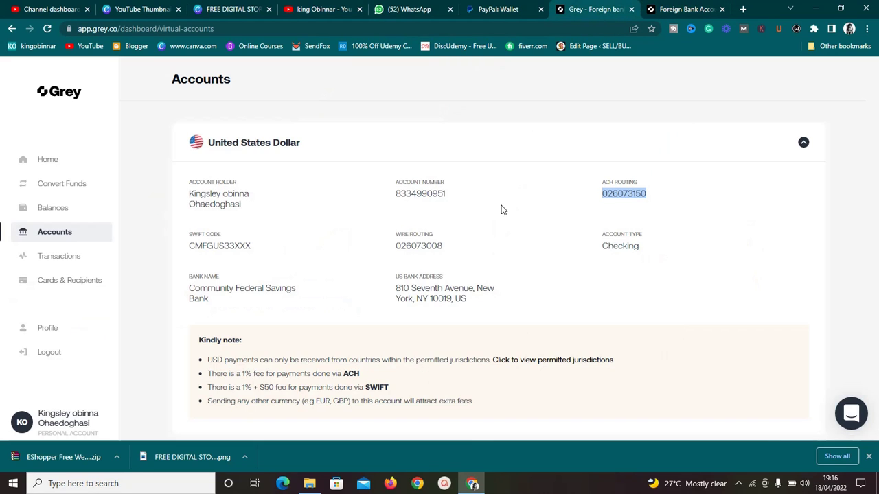
left_click(479, 139)
left_click(480, 139)
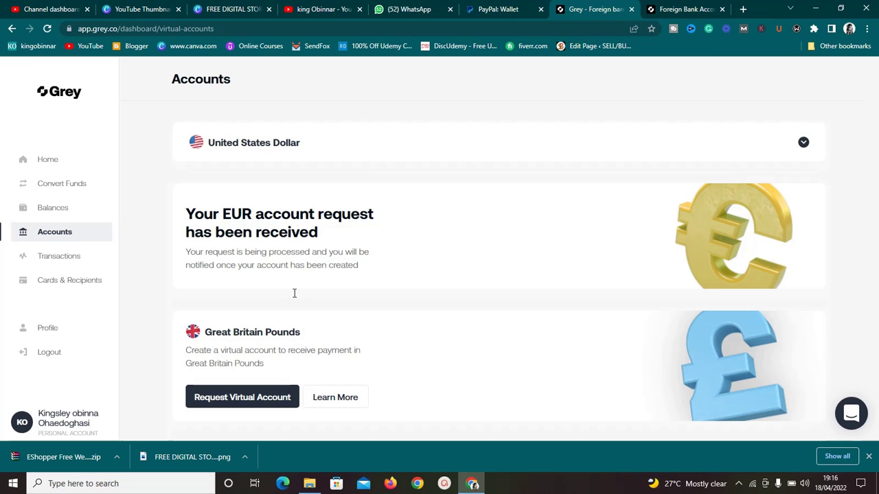
Step: Check the filled PayPal bank form, then open Grey's Balances page showing €0.00 EUR
left_click(476, 11)
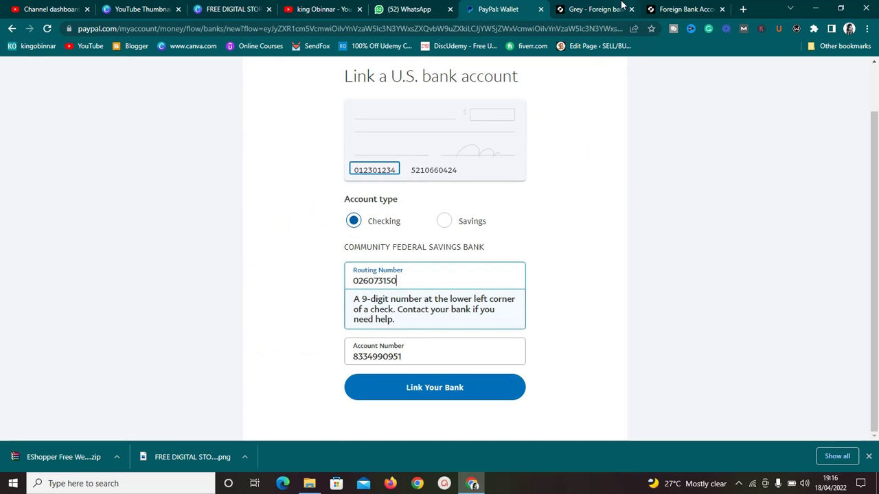
left_click(670, 7)
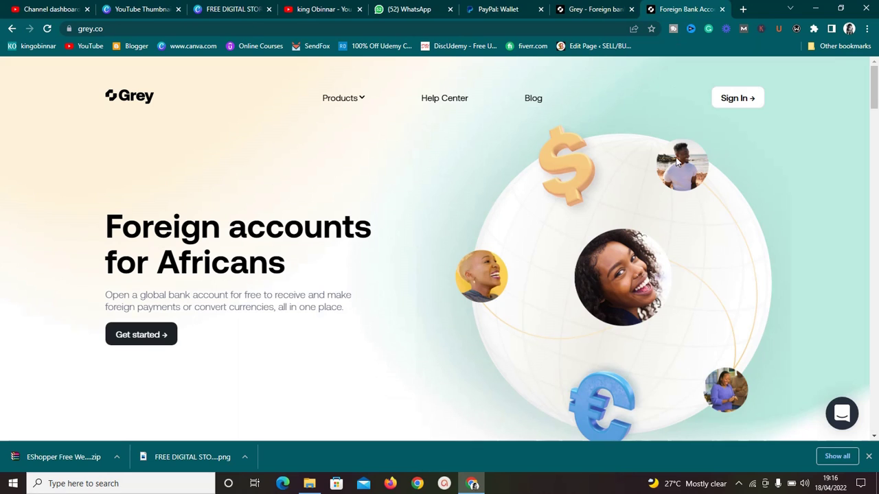
left_click(610, 7)
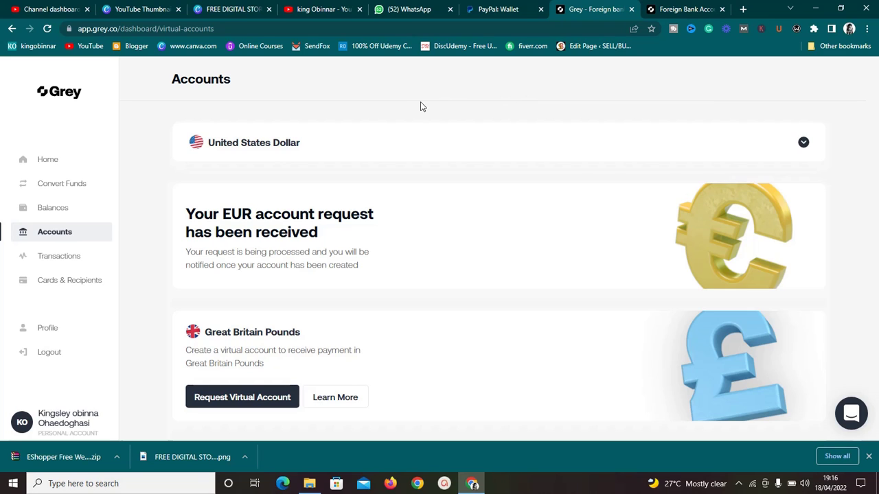
left_click(78, 214)
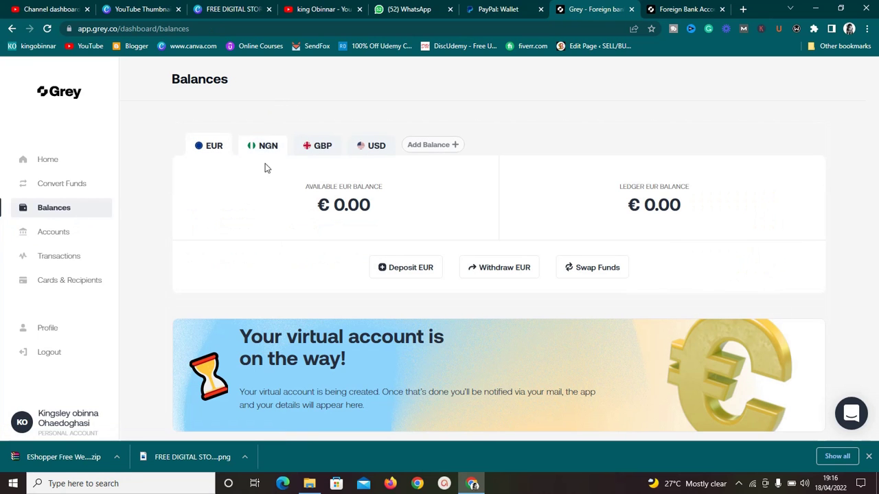
left_click(593, 269)
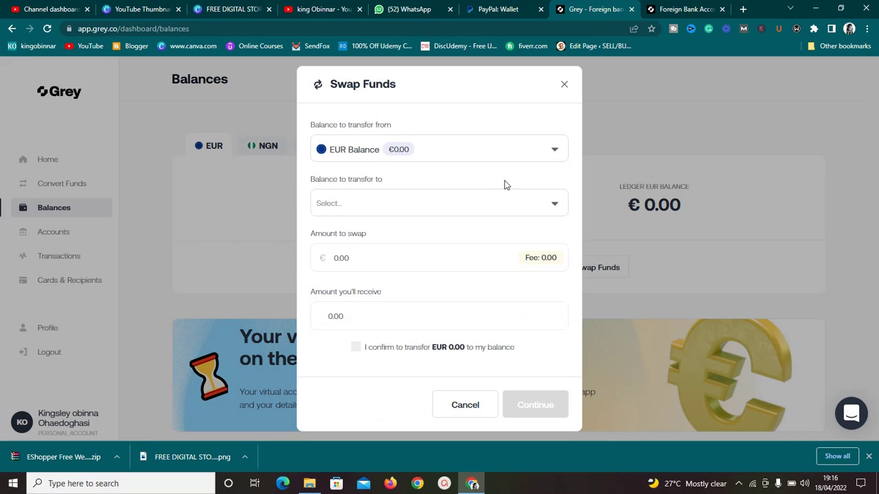
left_click(524, 155)
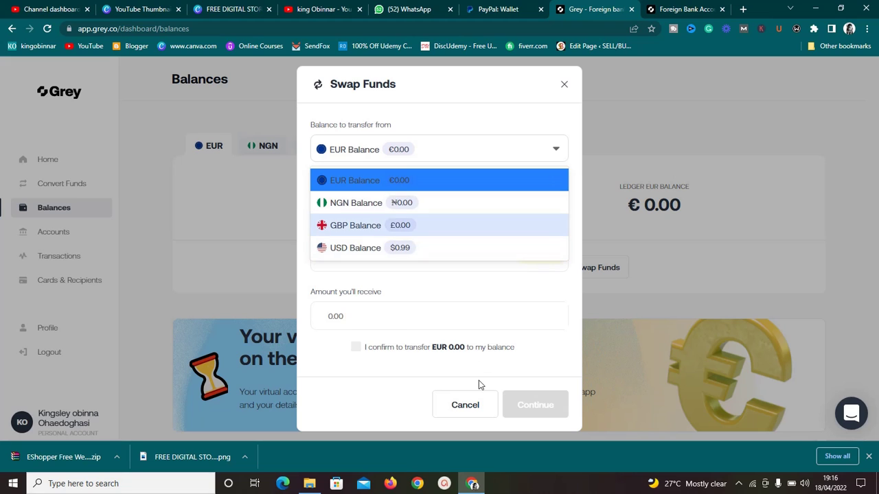
left_click(464, 406)
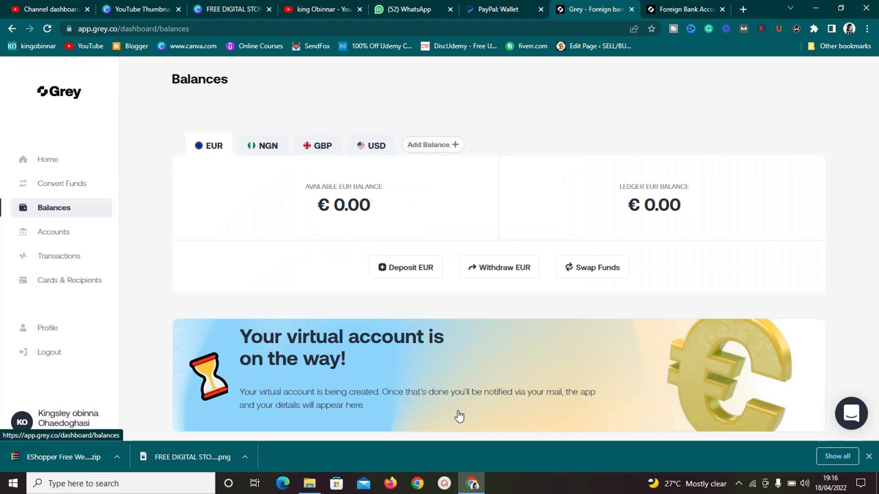